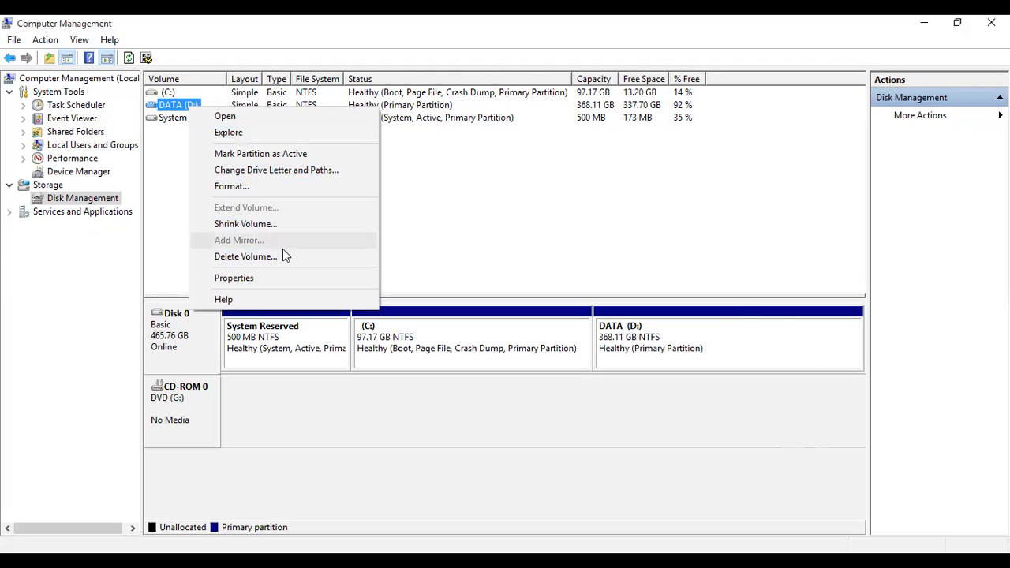
pyautogui.click(167, 217)
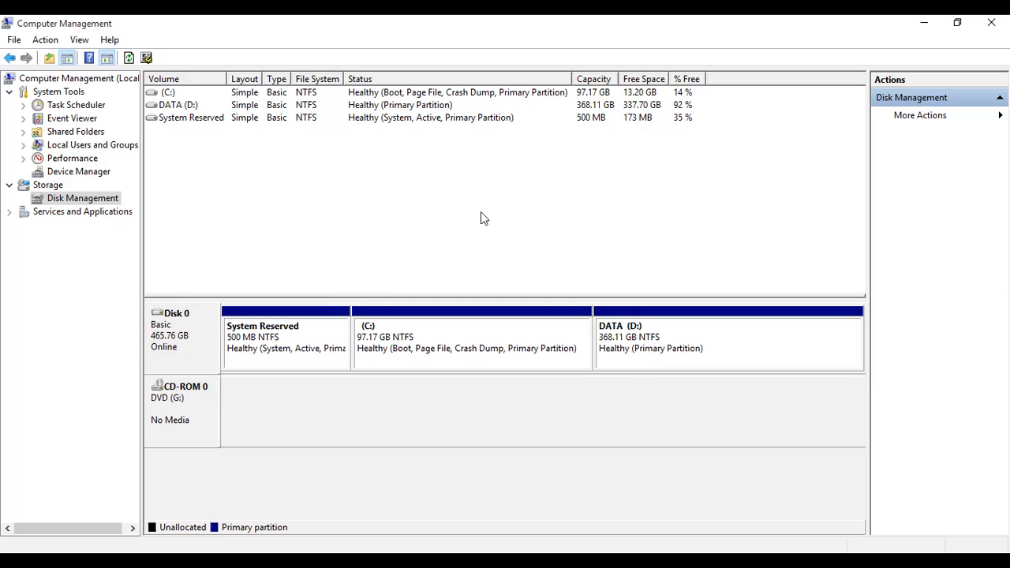
pyautogui.click(19, 39)
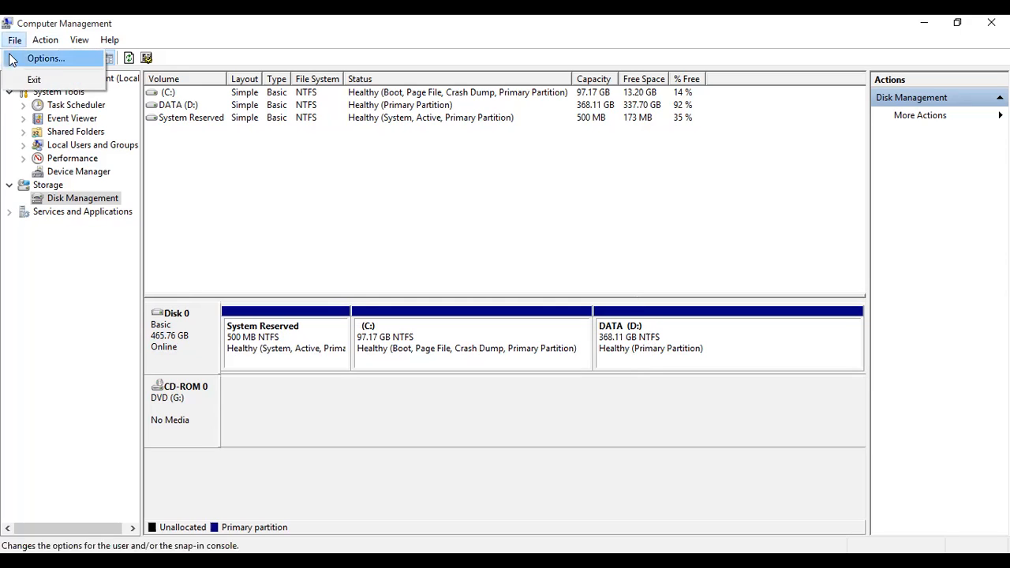
pyautogui.click(48, 40)
pyautogui.click(46, 40)
pyautogui.click(48, 41)
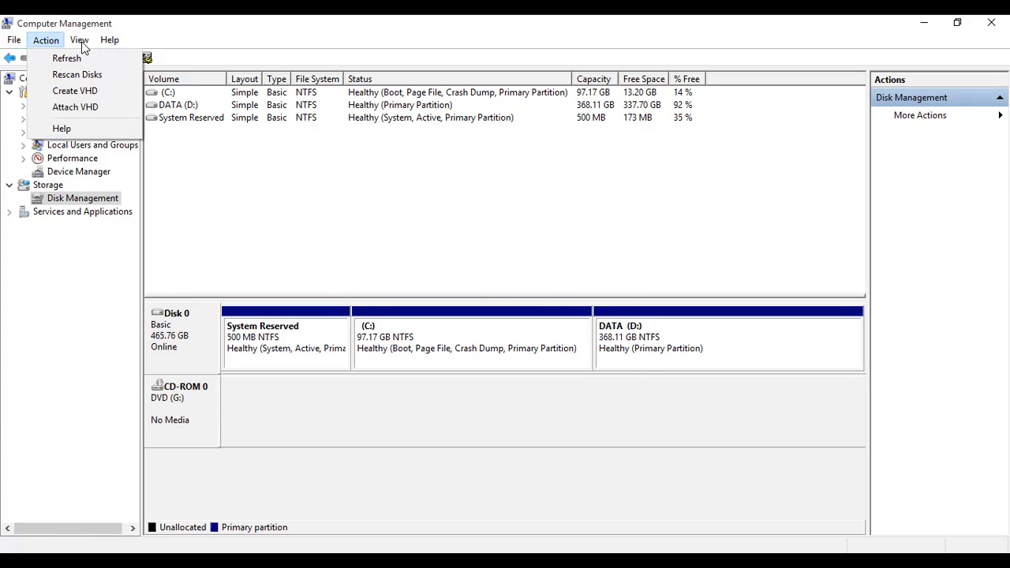
# Step: Switch the upper section of Disk Management to the disk list and back to the volume list
pyautogui.moveTo(82, 42)
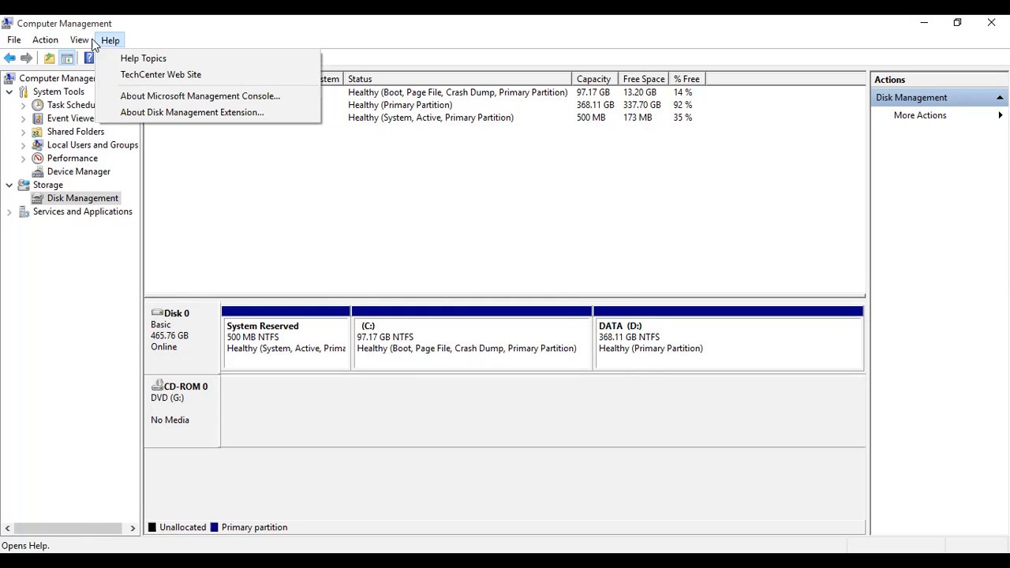
pyautogui.moveTo(94, 59)
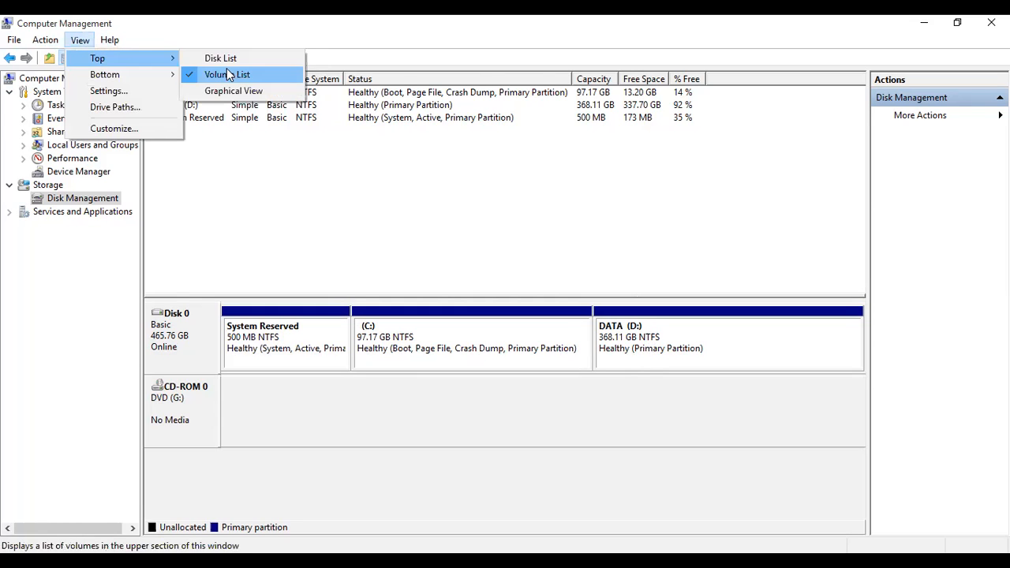
pyautogui.click(221, 59)
pyautogui.click(80, 39)
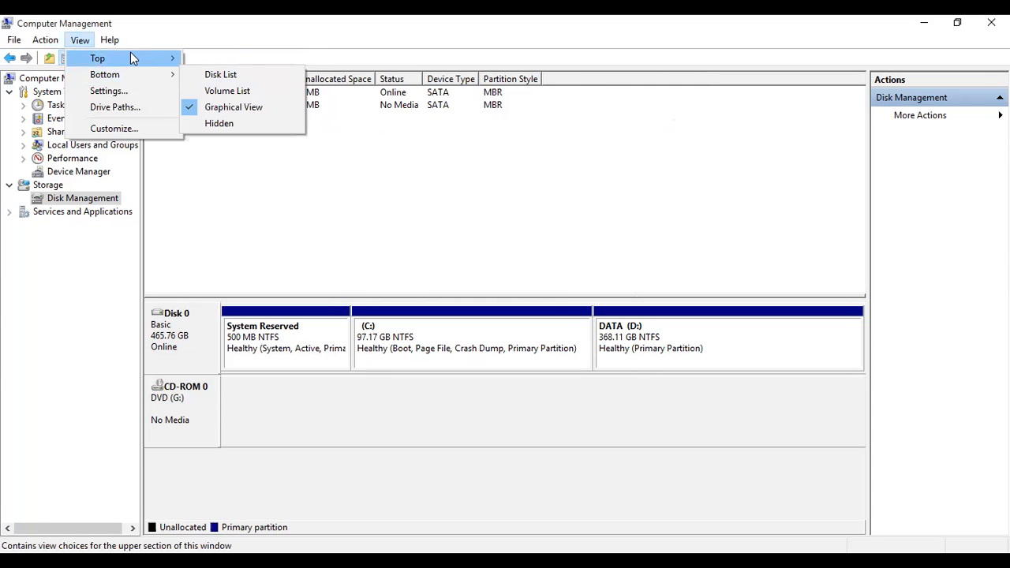
pyautogui.click(226, 90)
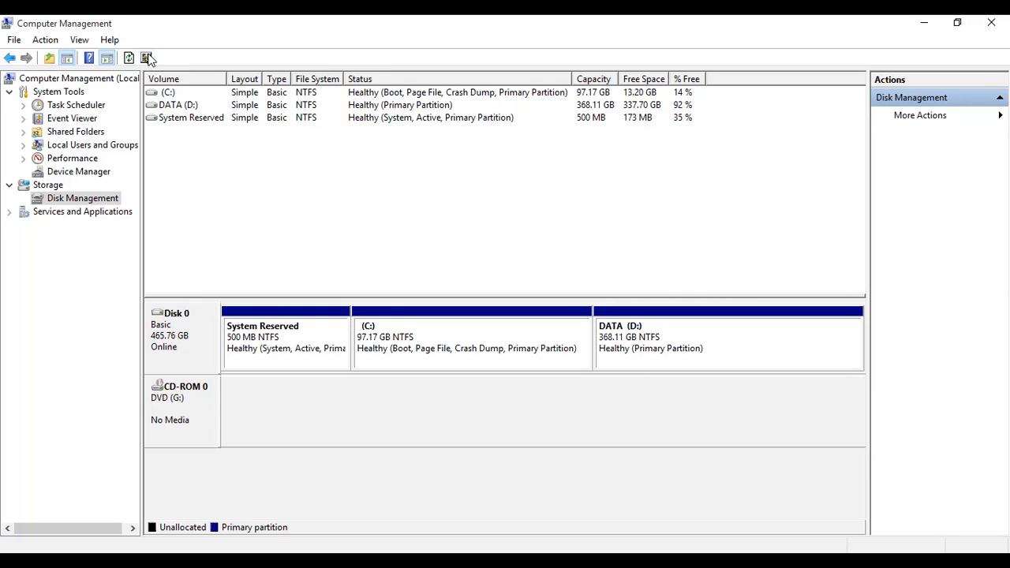
# Step: View the disk region color and pattern settings and close them without changes
pyautogui.click(147, 58)
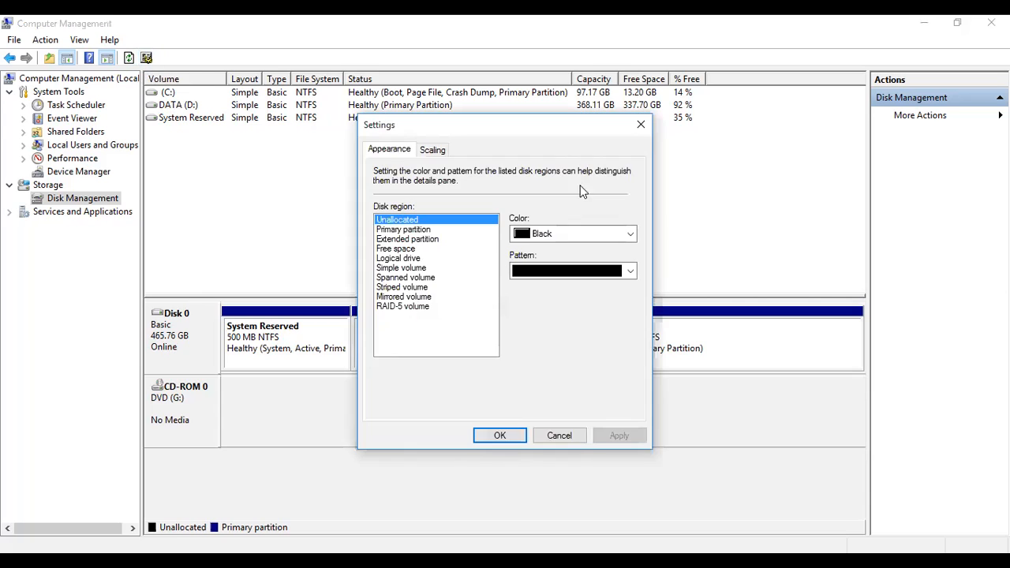
pyautogui.click(642, 125)
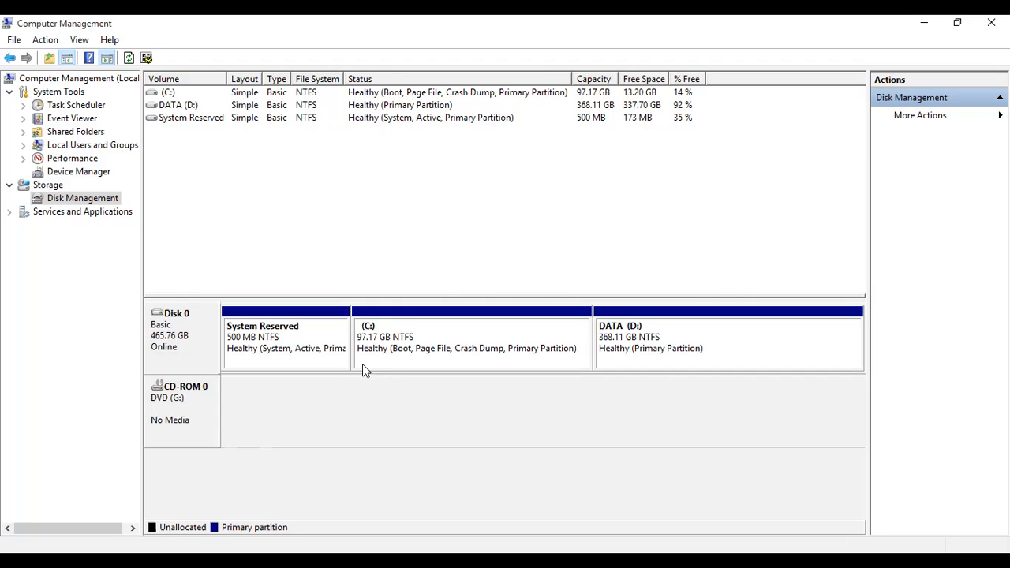
# Step: Shrink the DATA (D:) volume by 10240 MB
pyautogui.click(676, 341)
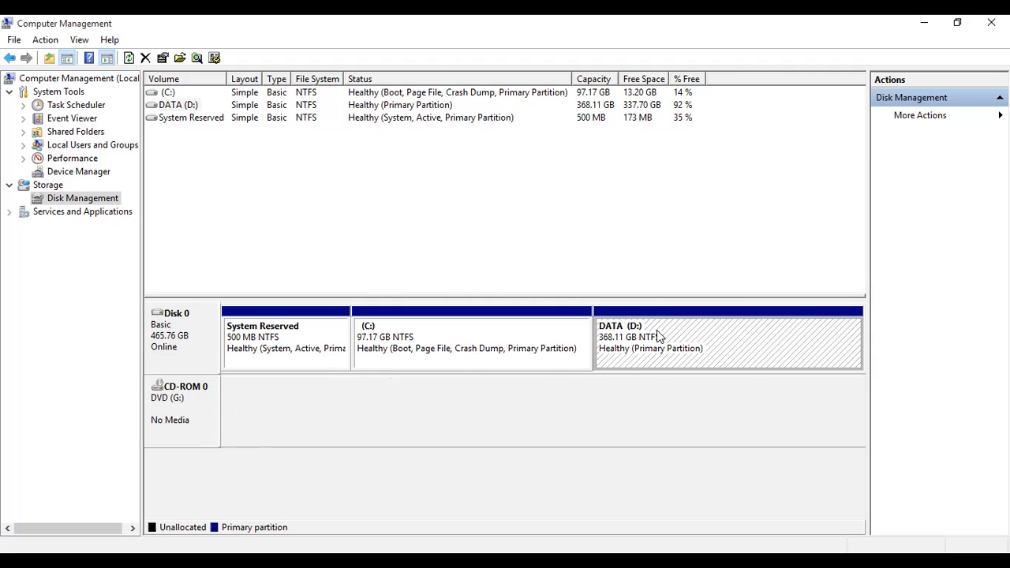
pyautogui.rightClick(660, 336)
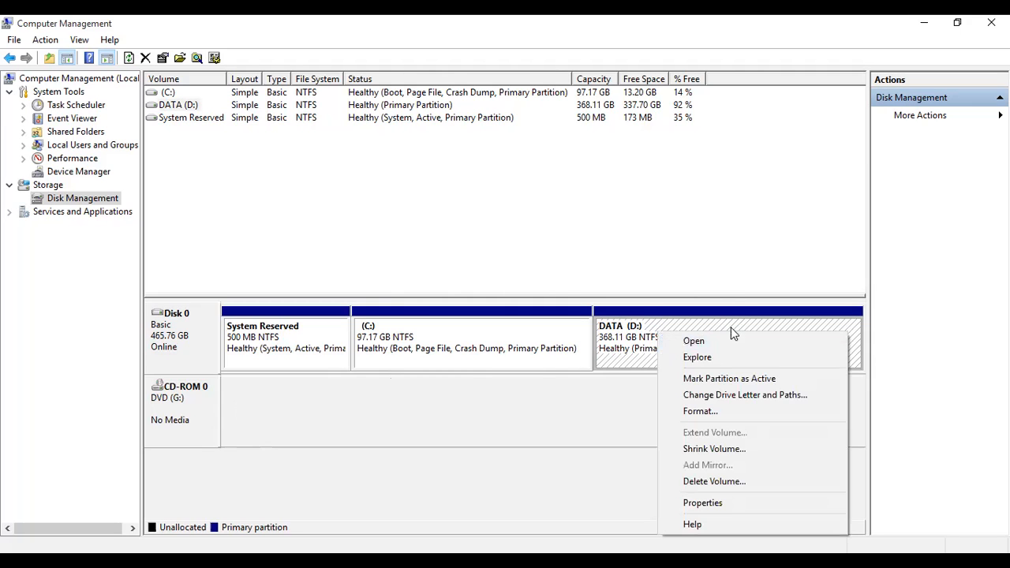
pyautogui.click(714, 449)
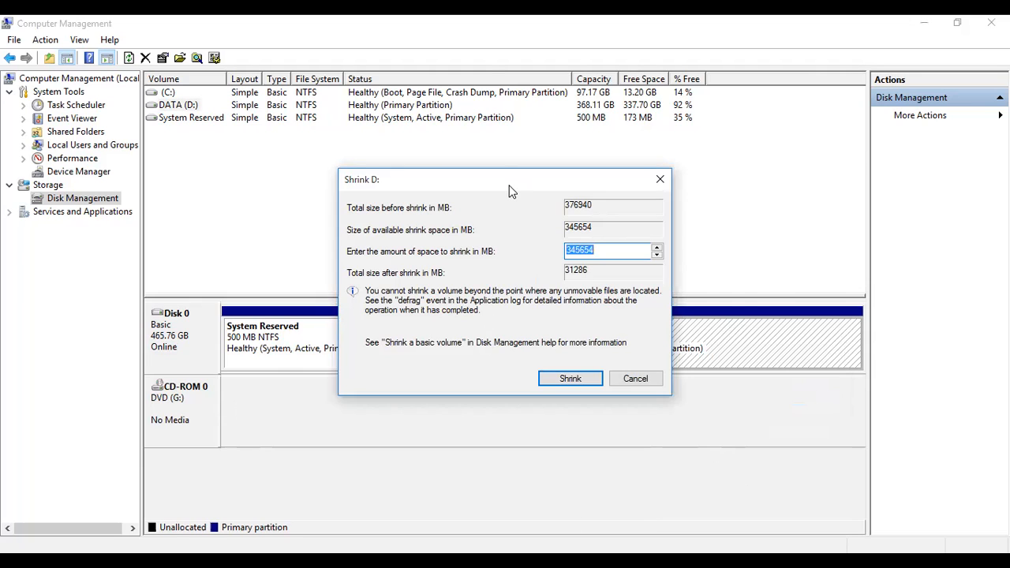
pyautogui.moveTo(509, 190); pyautogui.dragTo(508, 213)
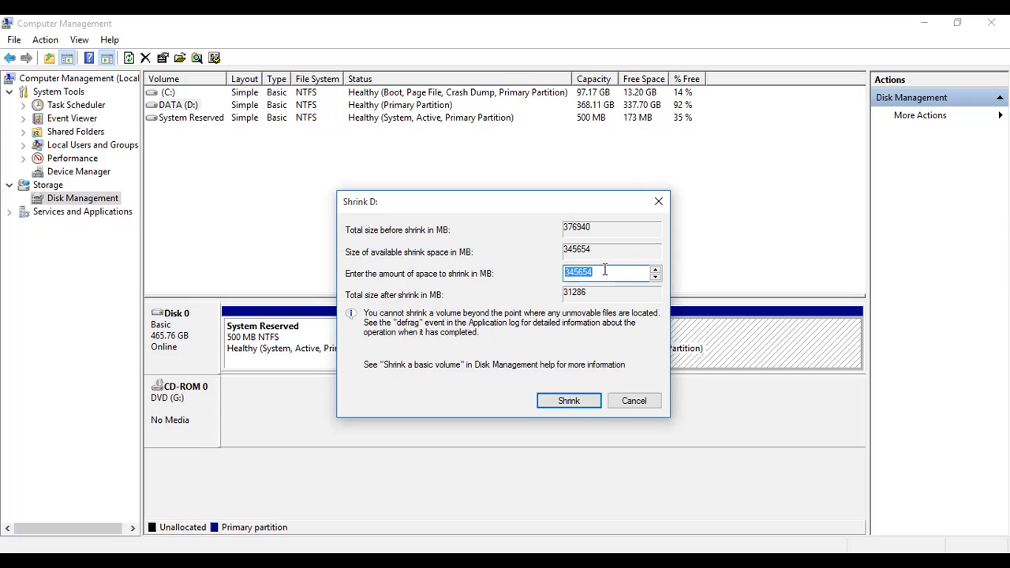
pyautogui.press('BackSpace')
pyautogui.write('10240')
pyautogui.click(562, 402)
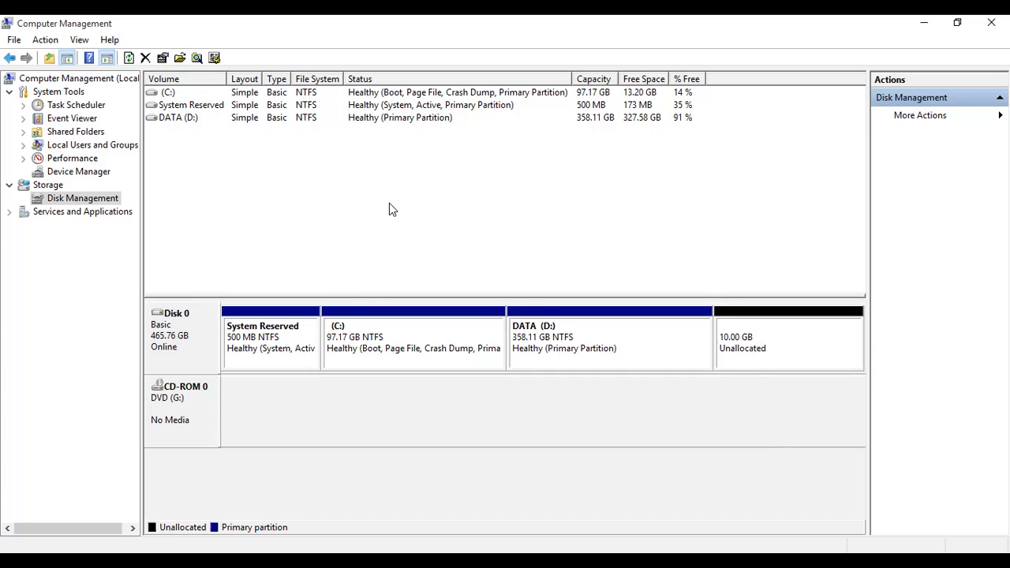
# Step: Start a new simple volume in the 10 GB unallocated space, using a size of 10240 MB
pyautogui.rightClick(754, 342)
pyautogui.click(692, 388)
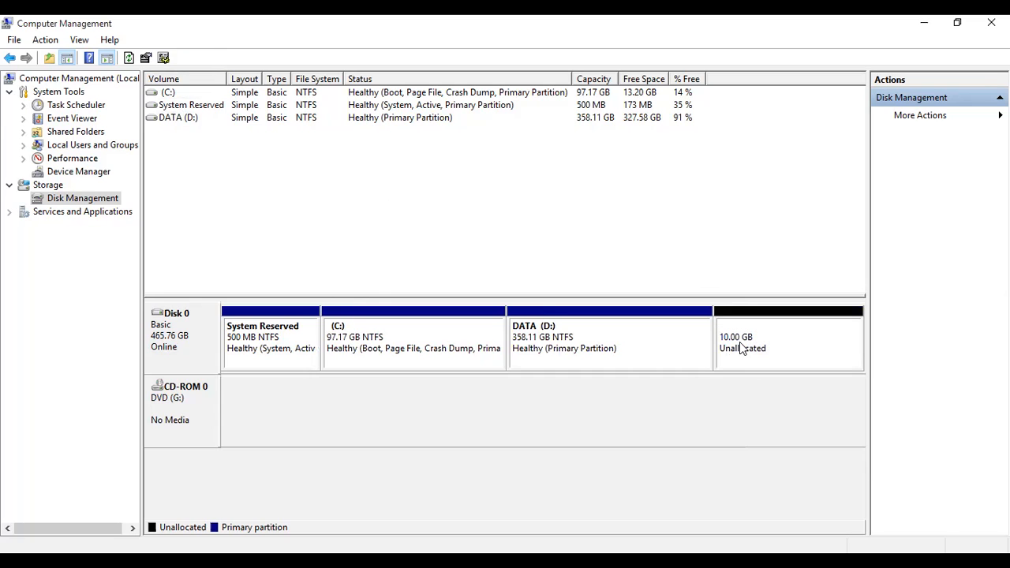
pyautogui.rightClick(792, 336)
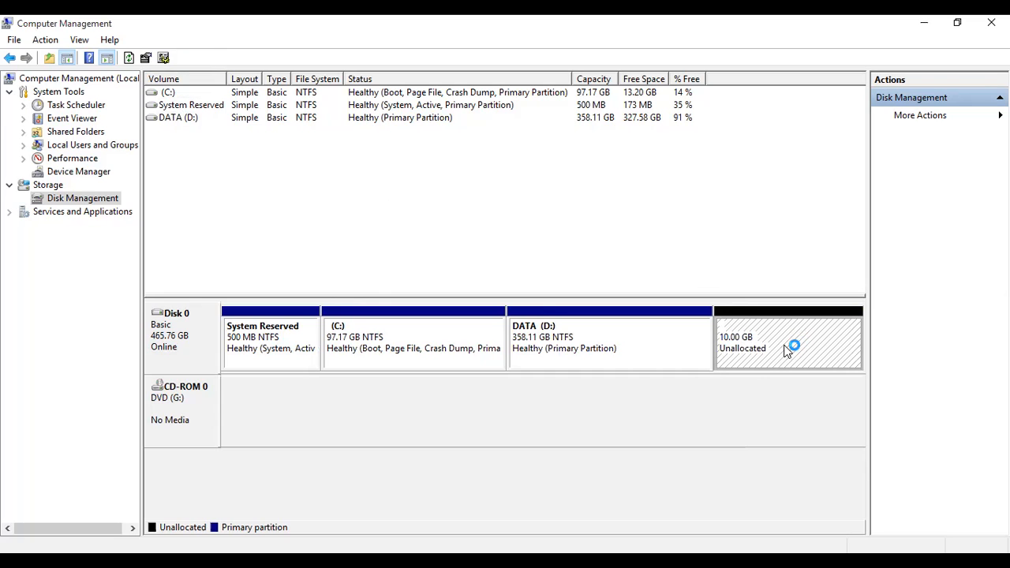
pyautogui.rightClick(784, 346)
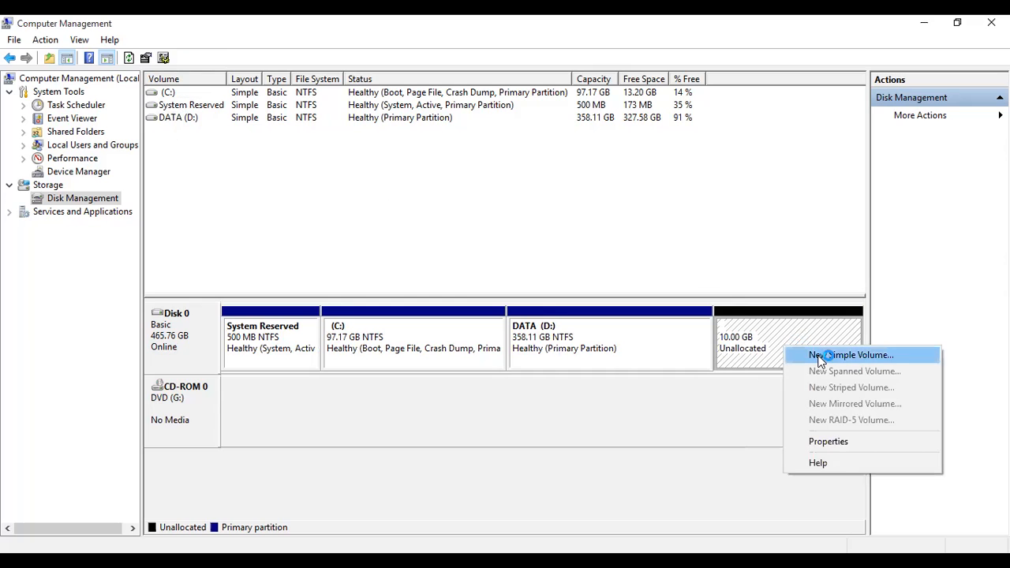
pyautogui.click(821, 355)
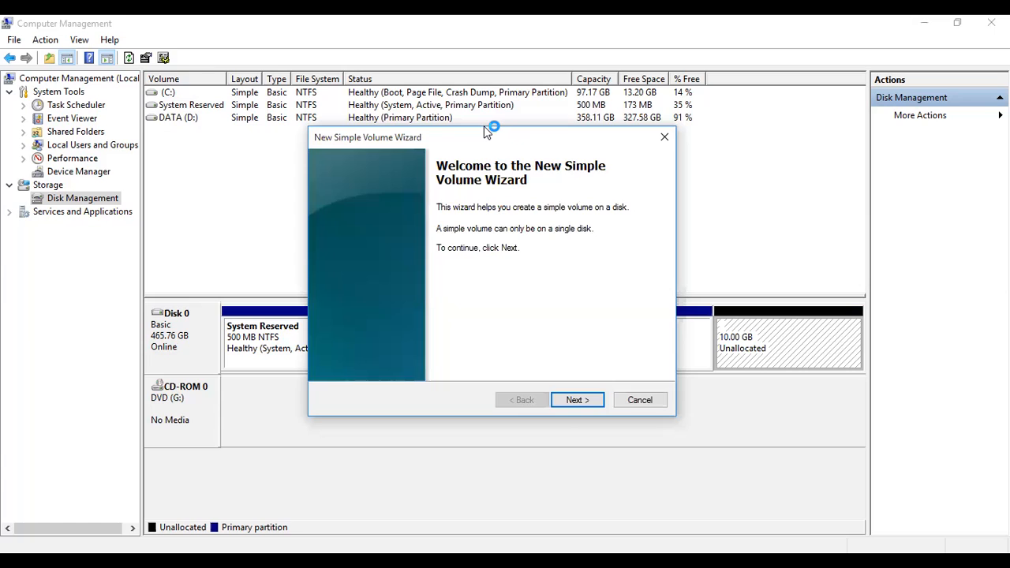
pyautogui.click(577, 400)
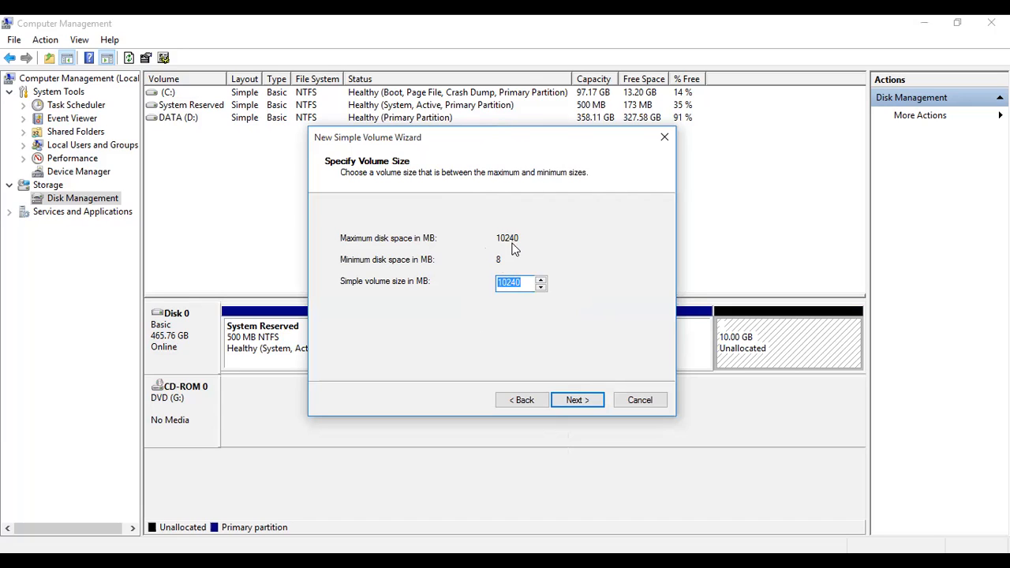
pyautogui.click(577, 400)
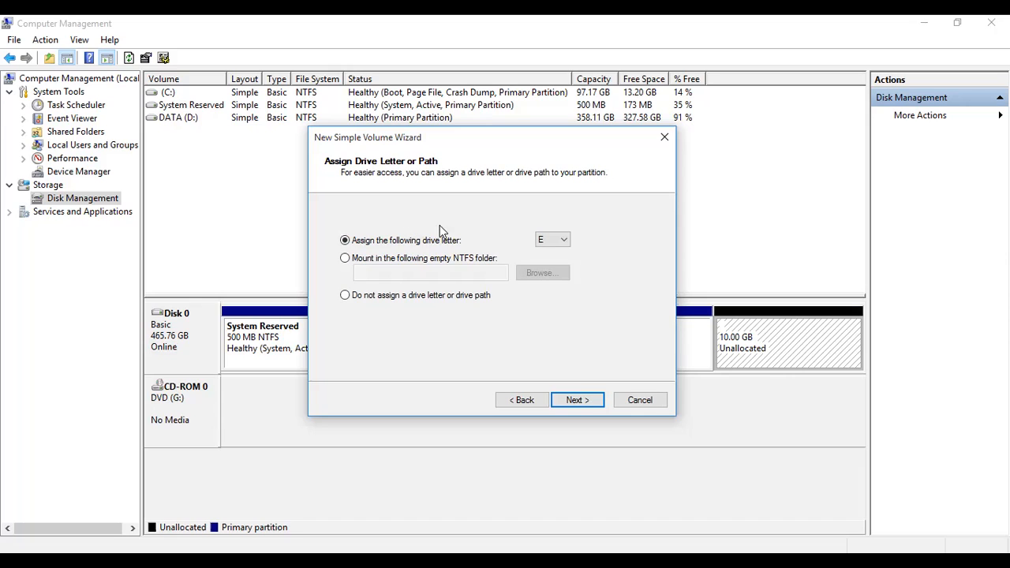
# Step: Assign drive letter F to the new volume
pyautogui.click(563, 240)
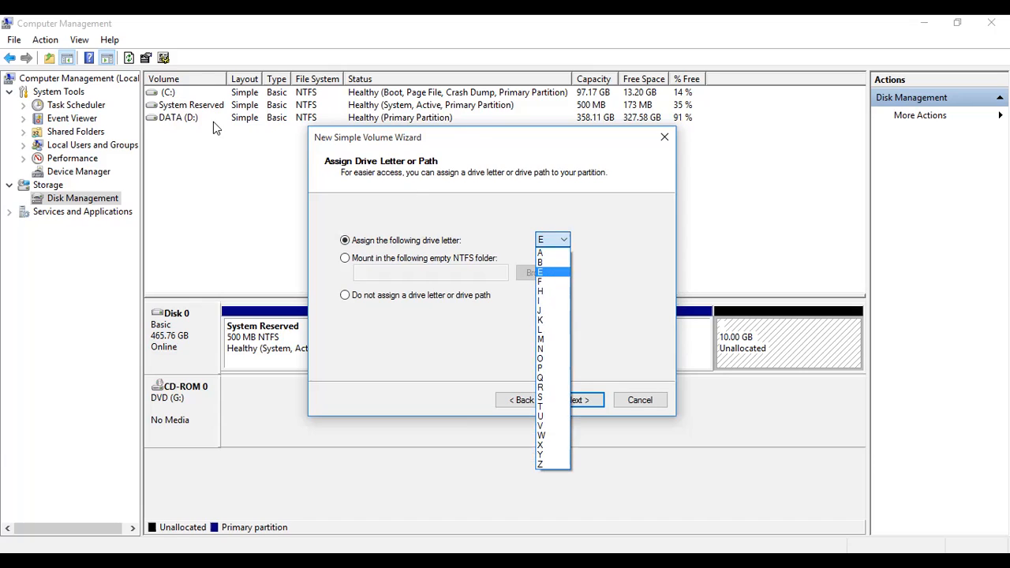
pyautogui.click(542, 281)
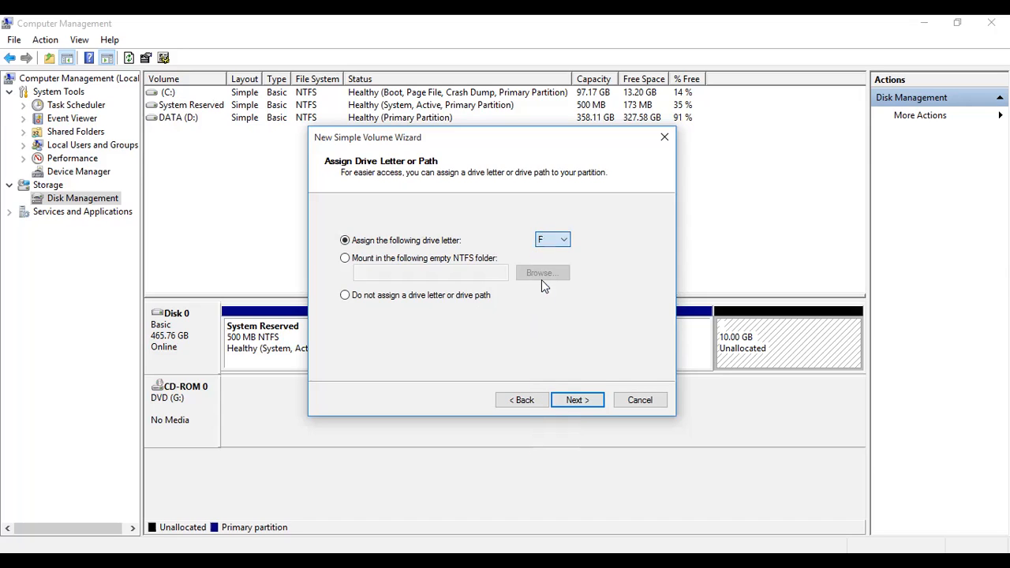
pyautogui.click(559, 400)
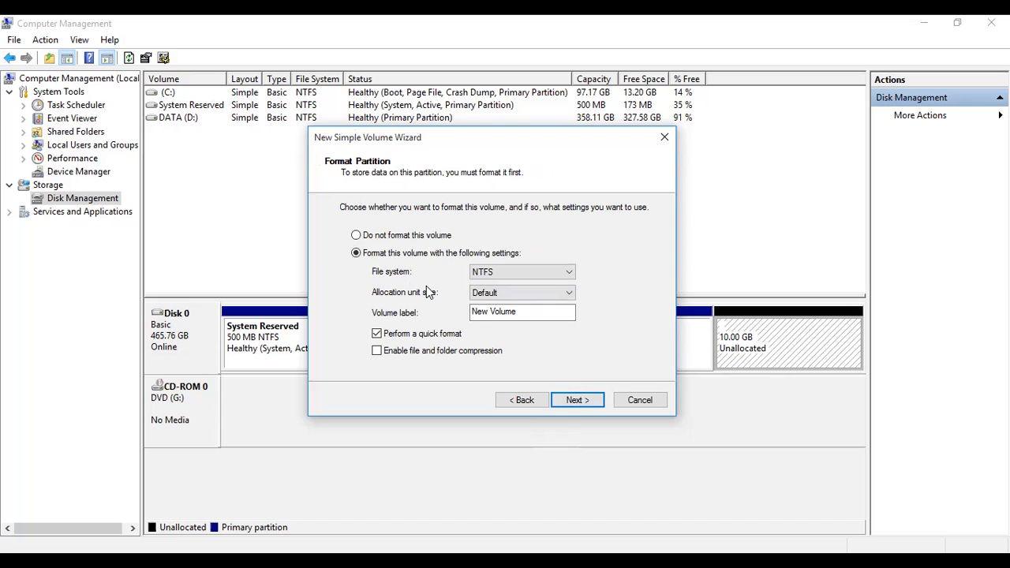
# Step: Set the volume label to ADAM, accepting NTFS with default allocation unit size and quick format
pyautogui.moveTo(526, 313); pyautogui.dragTo(465, 314)
pyautogui.press('BackSpace')
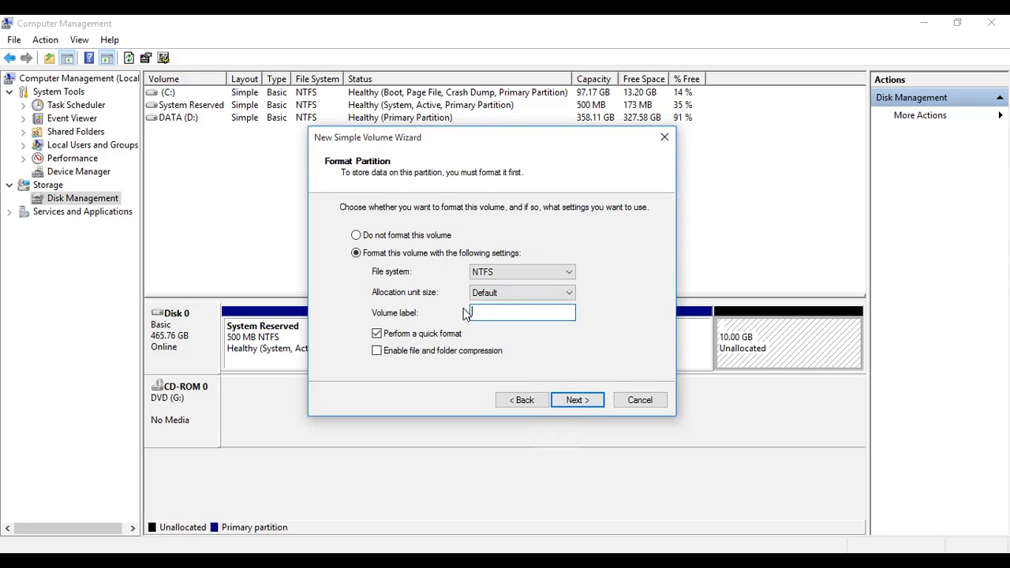
pyautogui.write('ADAM')
pyautogui.click(581, 400)
# Step: Review the summary of the new volume's settings and finish creating it
pyautogui.scroll(-1, 557, 287)
pyautogui.scroll(1, 556, 287)
pyautogui.scroll(-1, 556, 287)
pyautogui.scroll(1, 557, 287)
pyautogui.scroll(-1, 557, 287)
pyautogui.scroll(1, 556, 287)
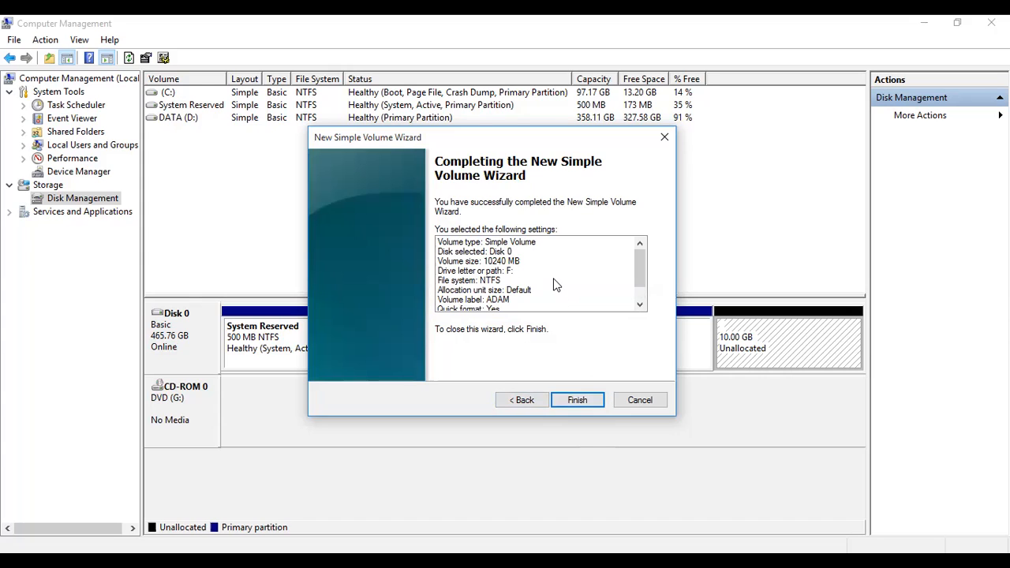
pyautogui.scroll(-1, 557, 285)
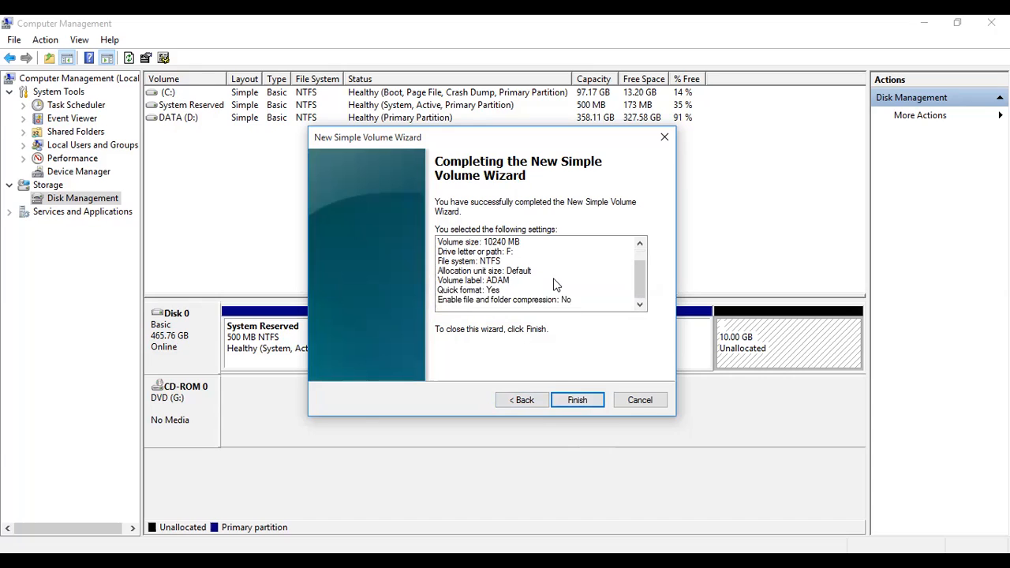
pyautogui.click(574, 402)
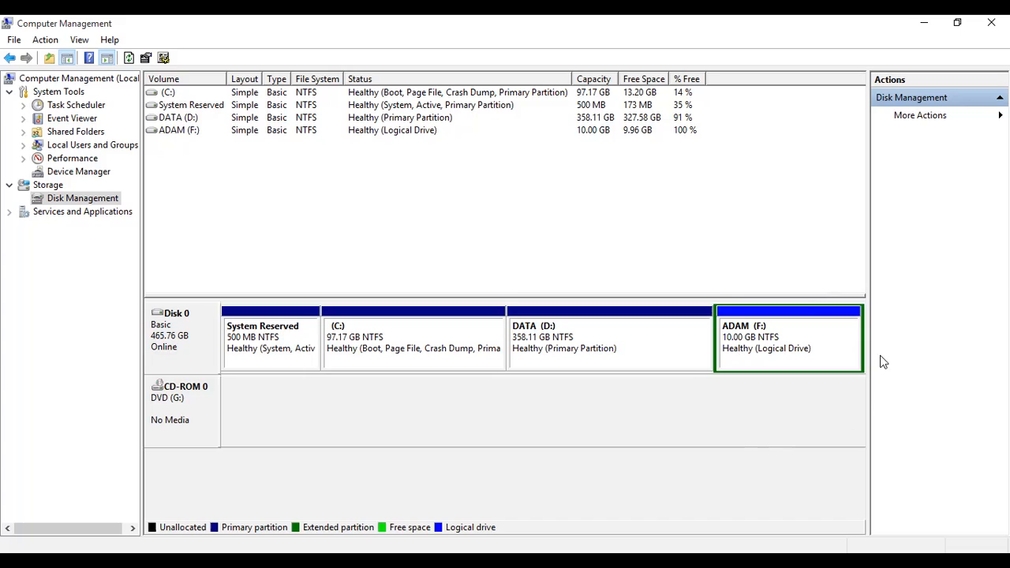
# Step: Delete the ADAM (F:) volume and the extended partition that contained it
pyautogui.rightClick(764, 349)
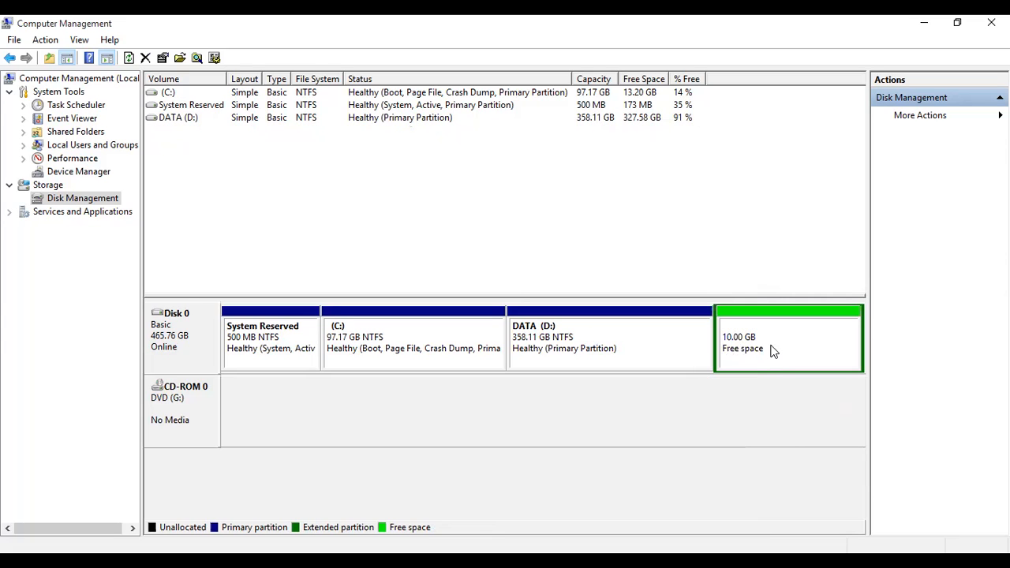
pyautogui.rightClick(773, 353)
pyautogui.click(820, 442)
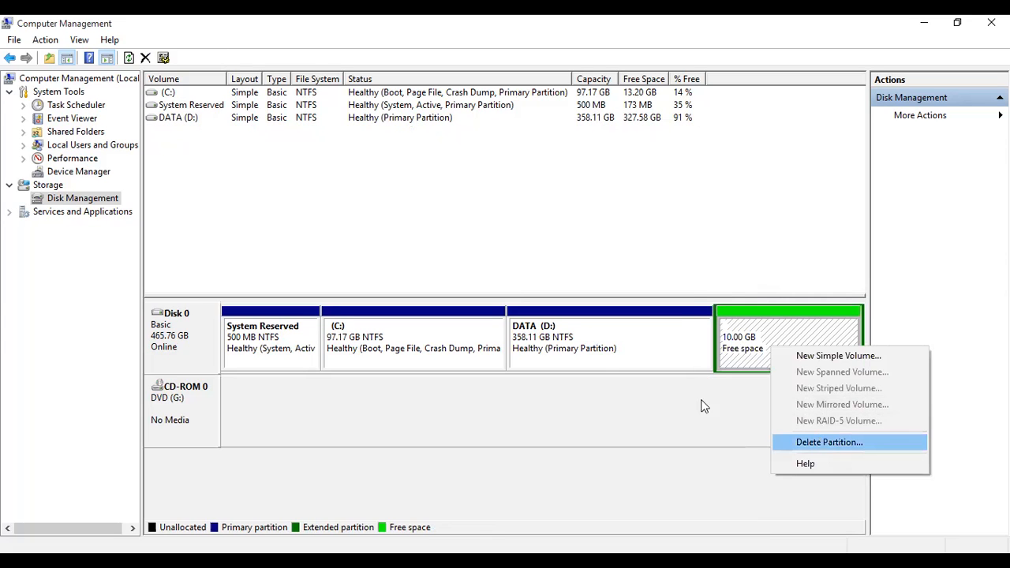
pyautogui.click(573, 345)
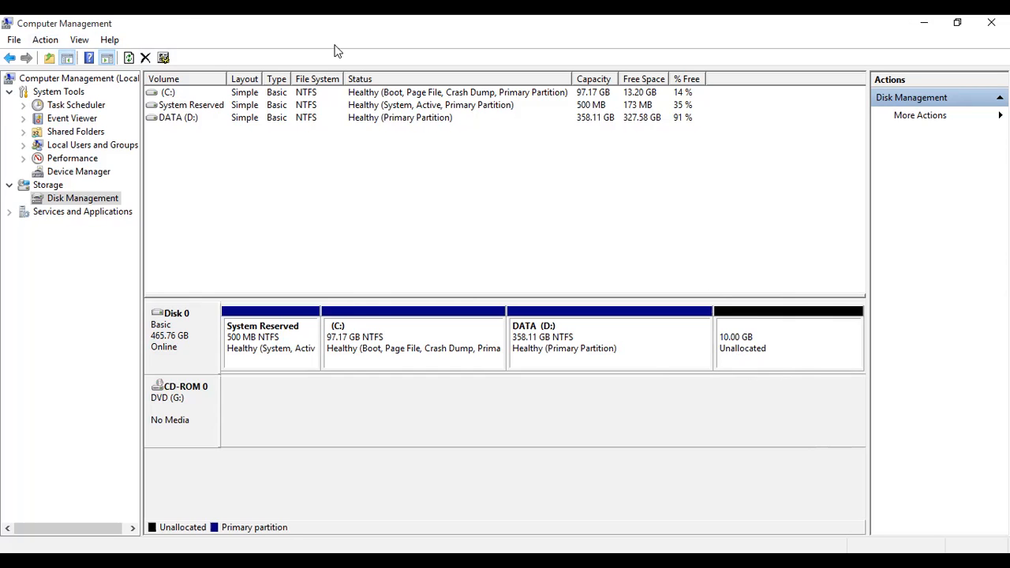
# Step: Extend the DATA (D:) volume with 10240 MB of unallocated space from Disk 0
pyautogui.click(576, 354)
pyautogui.rightClick(576, 354)
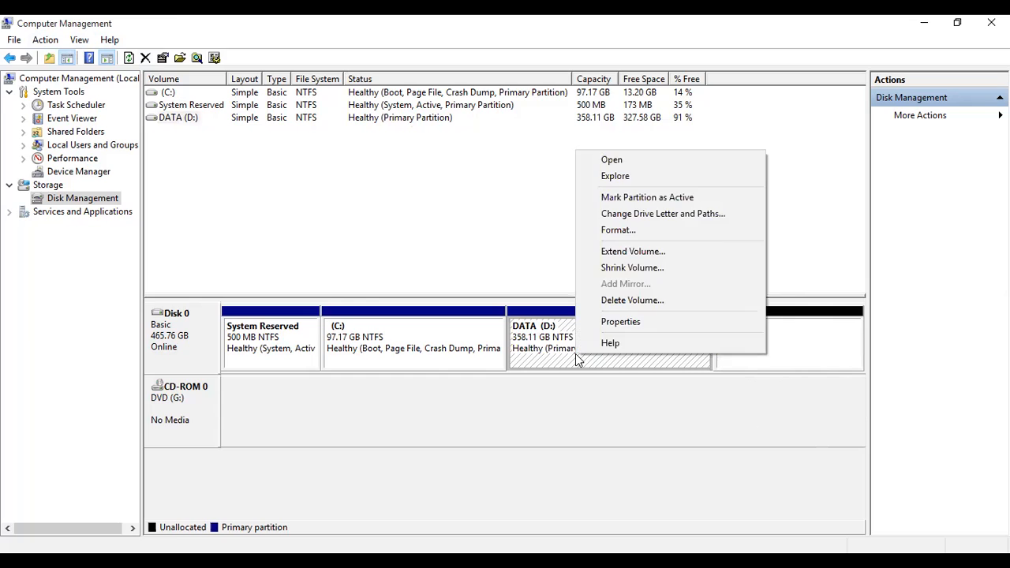
pyautogui.click(638, 253)
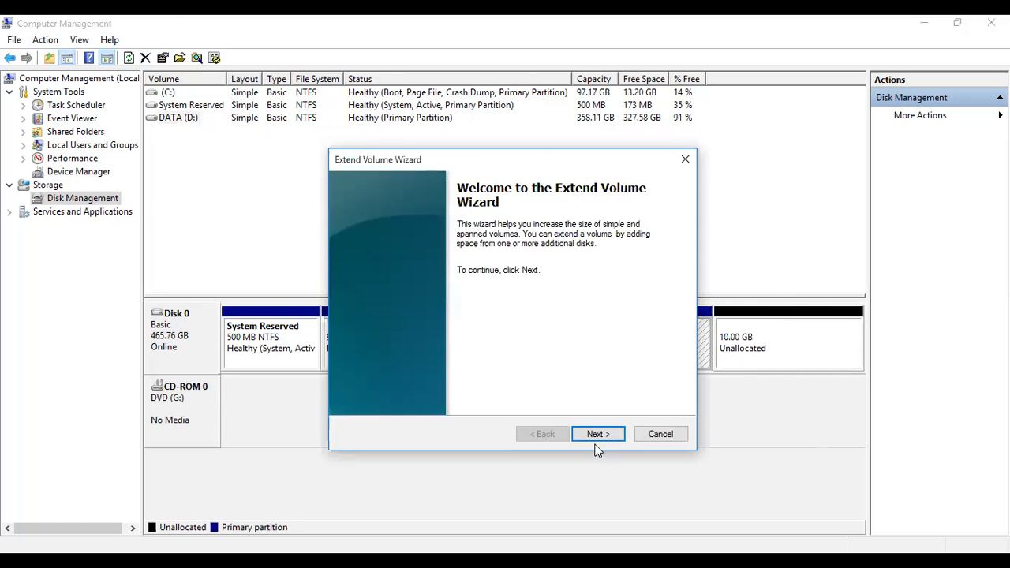
pyautogui.click(598, 434)
pyautogui.click(599, 430)
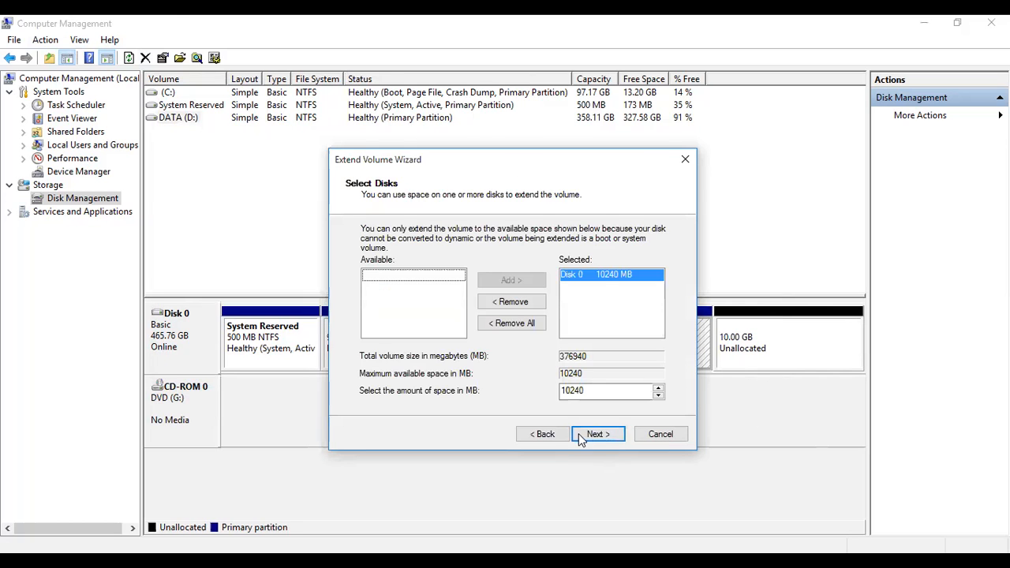
pyautogui.click(592, 391)
pyautogui.moveTo(465, 168); pyautogui.dragTo(502, 169)
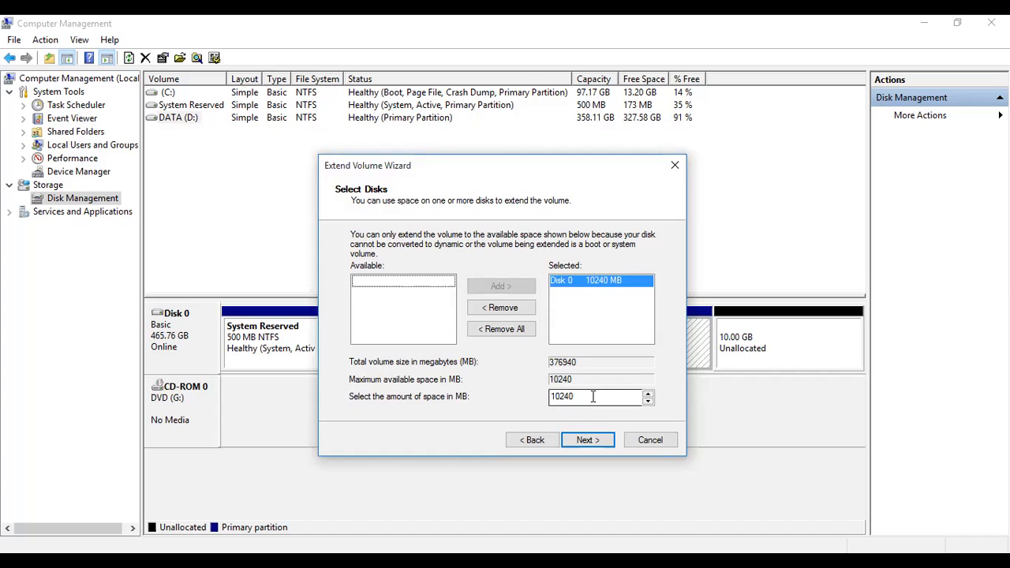
pyautogui.click(591, 440)
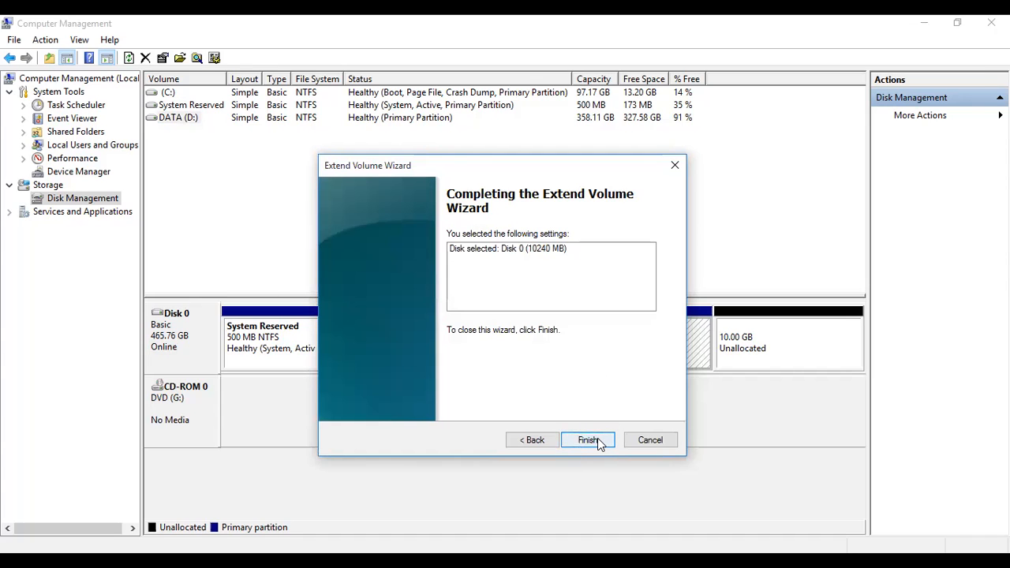
pyautogui.click(598, 443)
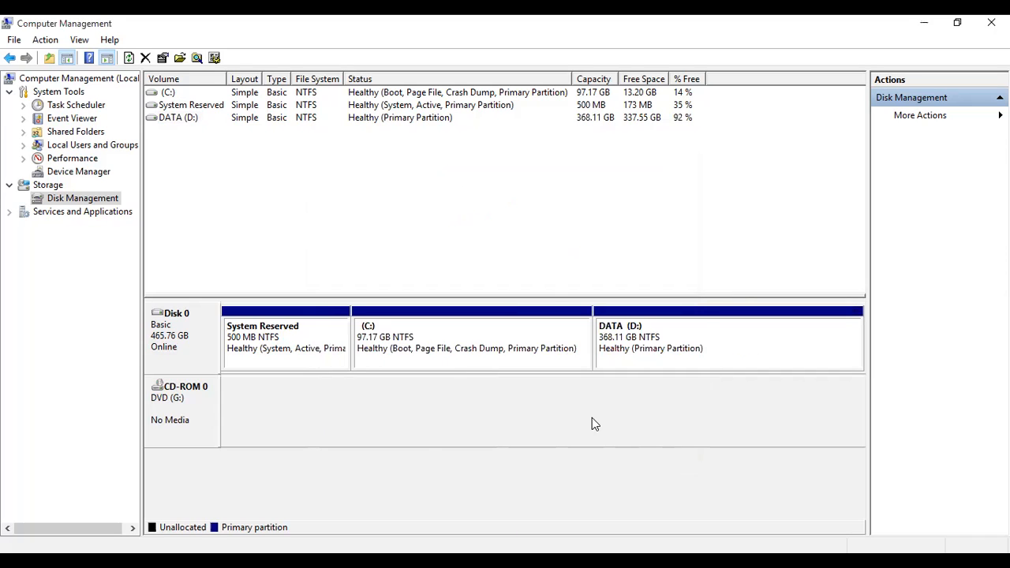